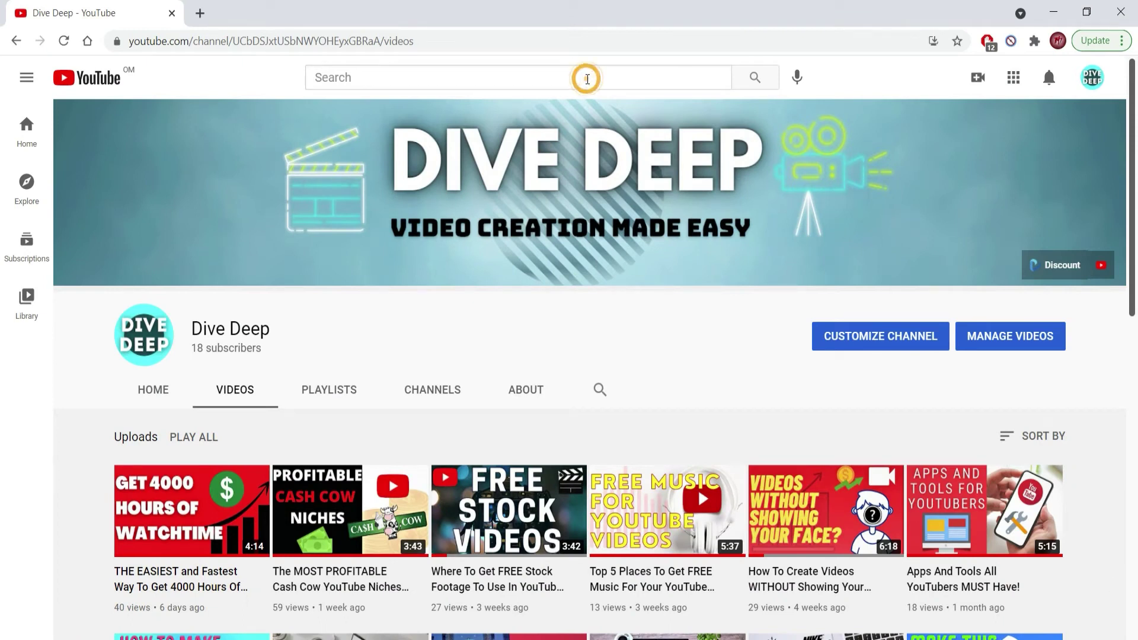
# Type 'How to make' in the YouTube search box to reveal autocomplete suggestions
pyautogui.write('How to')
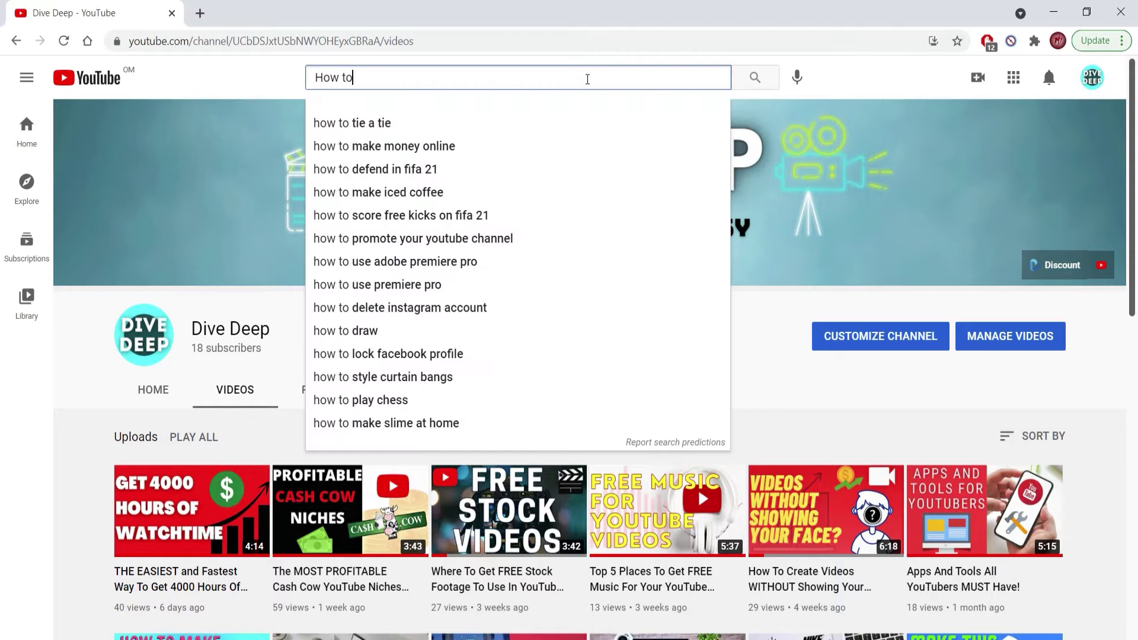
pyautogui.write(' make')
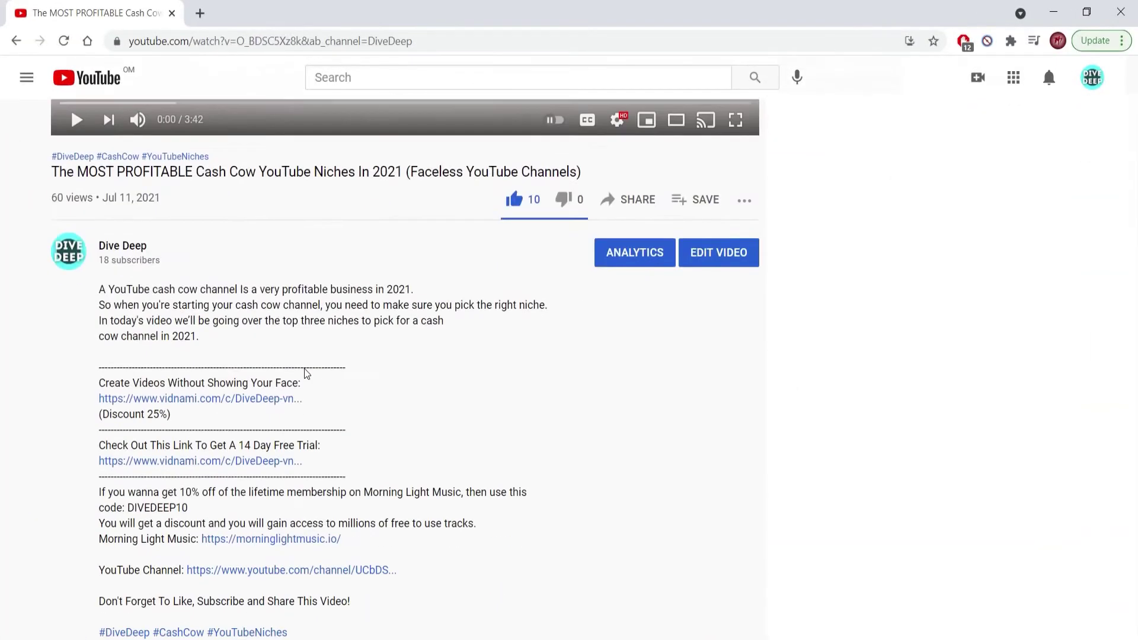
pyautogui.scroll(-3, 302, 373)
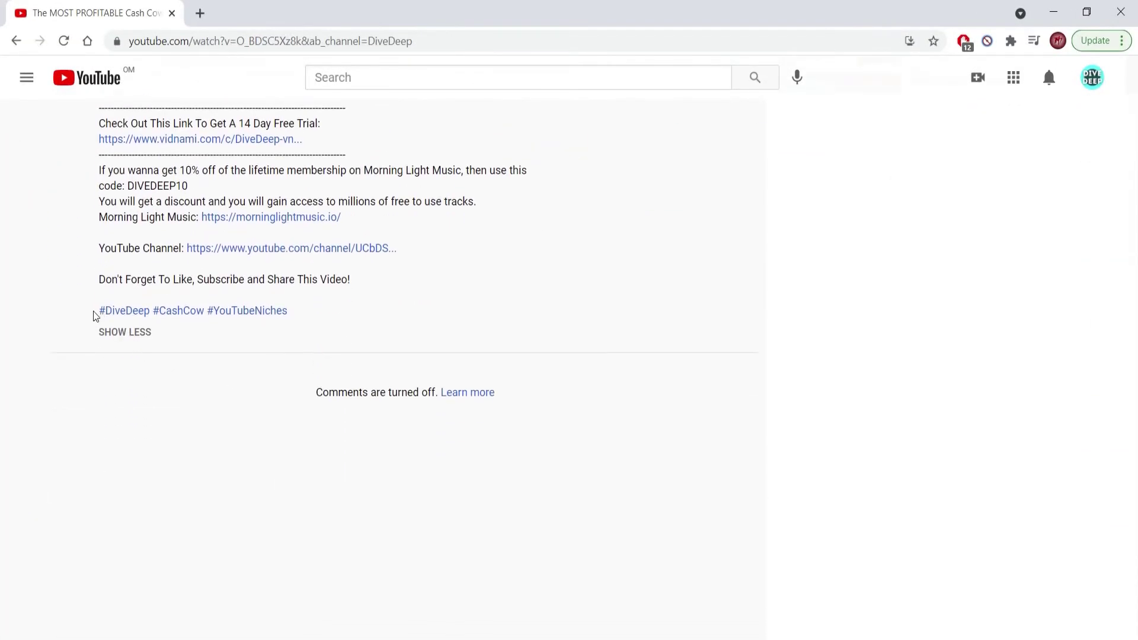
# Highlight the description's closing hashtags #DiveDeep #CashCow #YouTubeNiches, then return to the title
pyautogui.moveTo(195, 308); pyautogui.dragTo(303, 312)
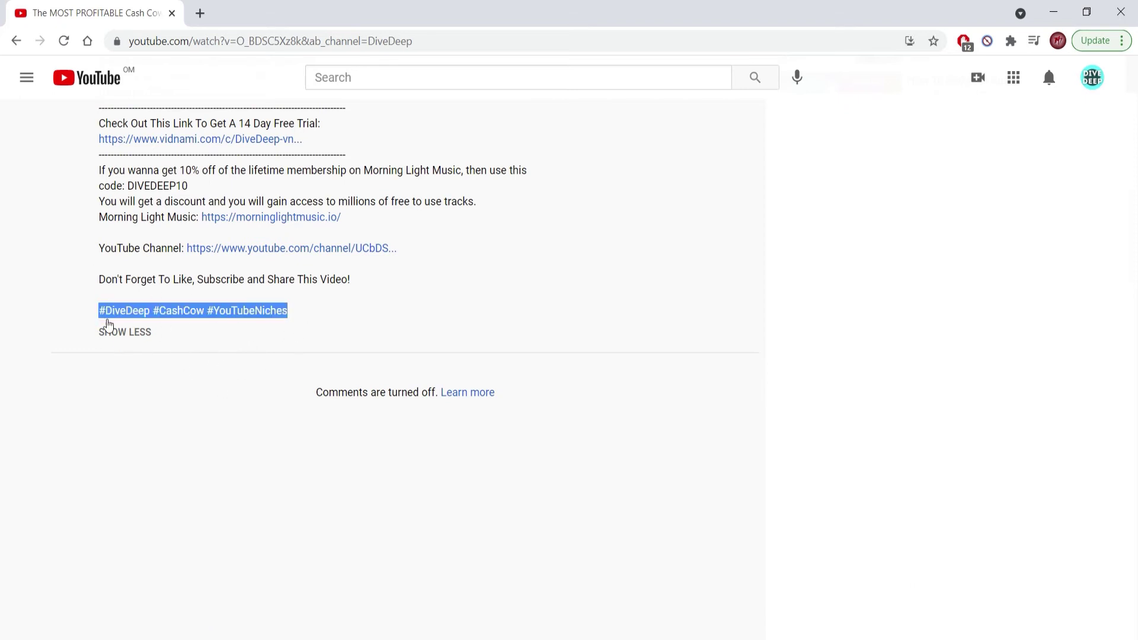
pyautogui.scroll(8, 195, 320)
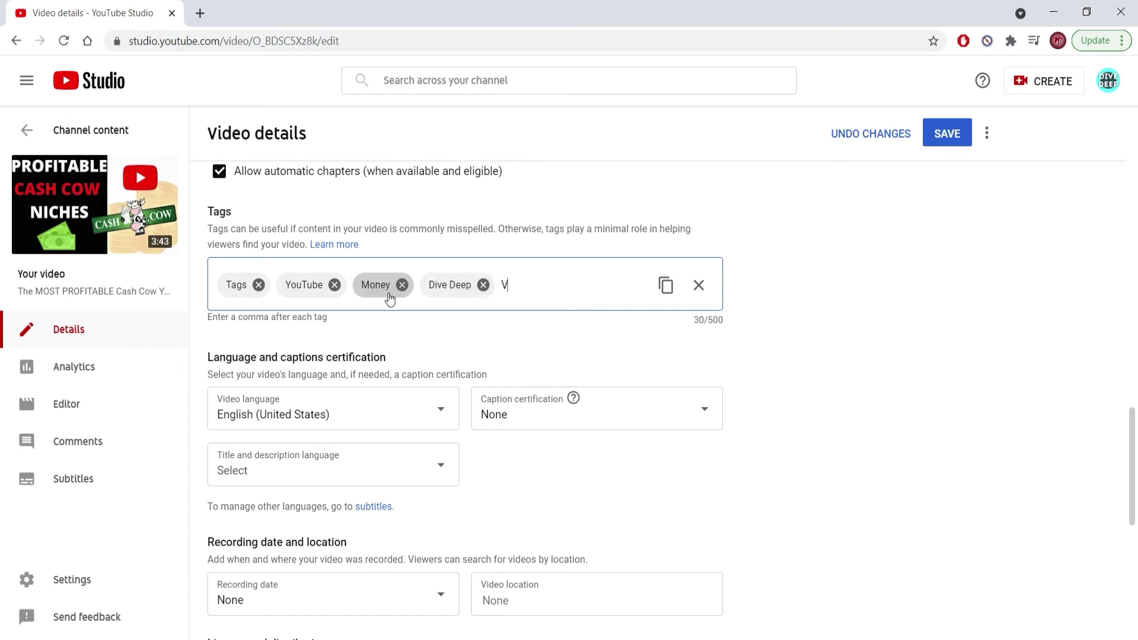
# Finish the Trending tag and correct a typo in the Cash Cow tag
pyautogui.write('rending')
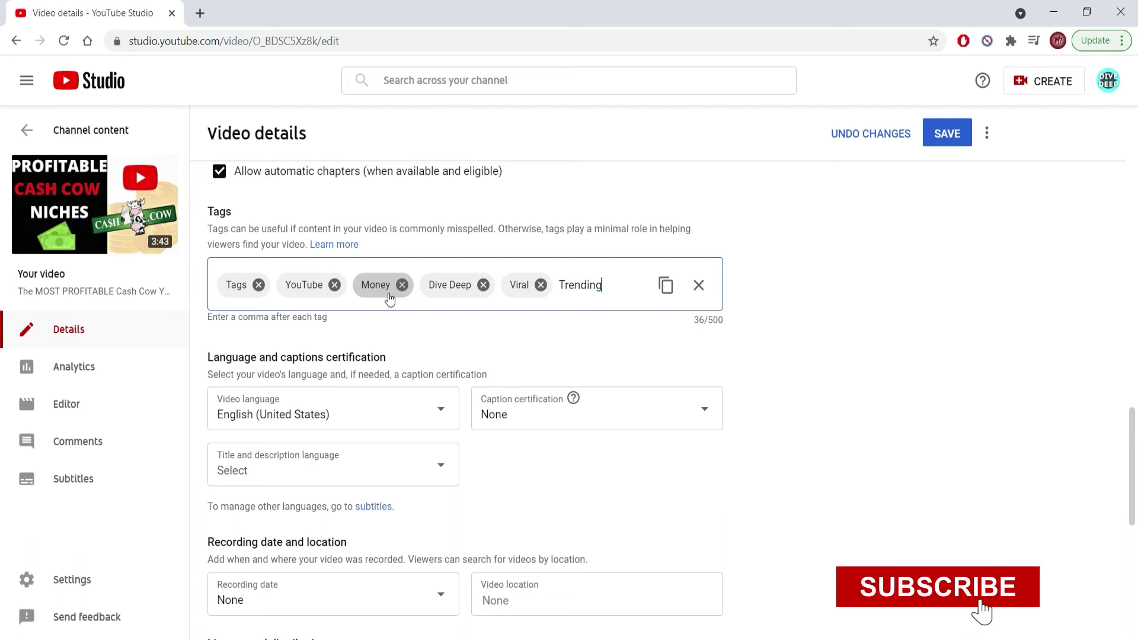
pyautogui.write(',')
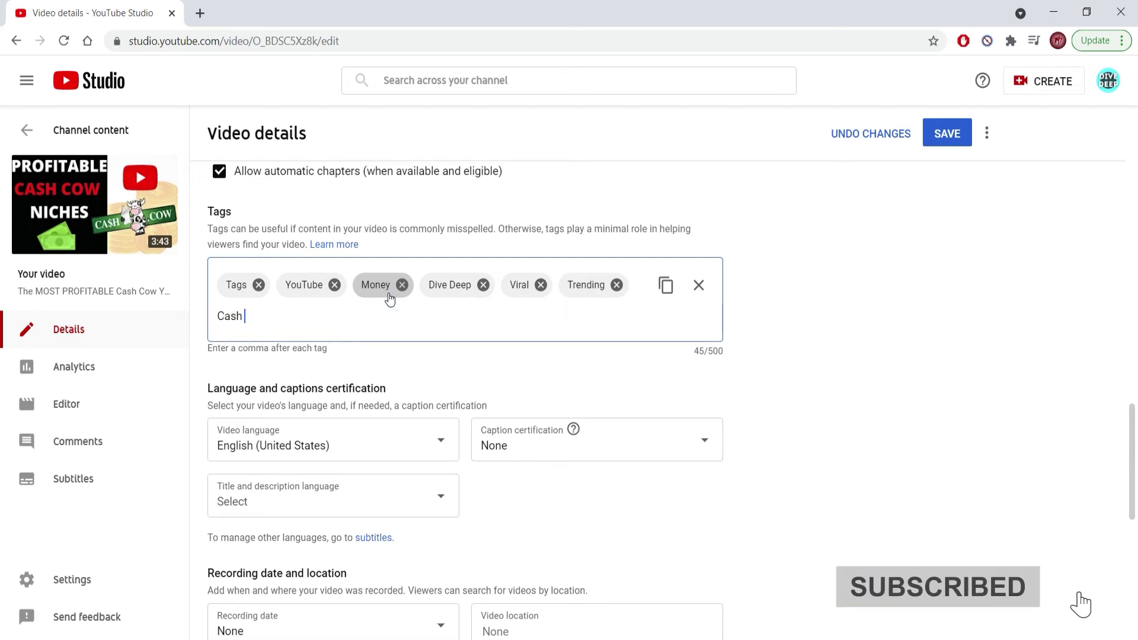
pyautogui.press('BackSpace')
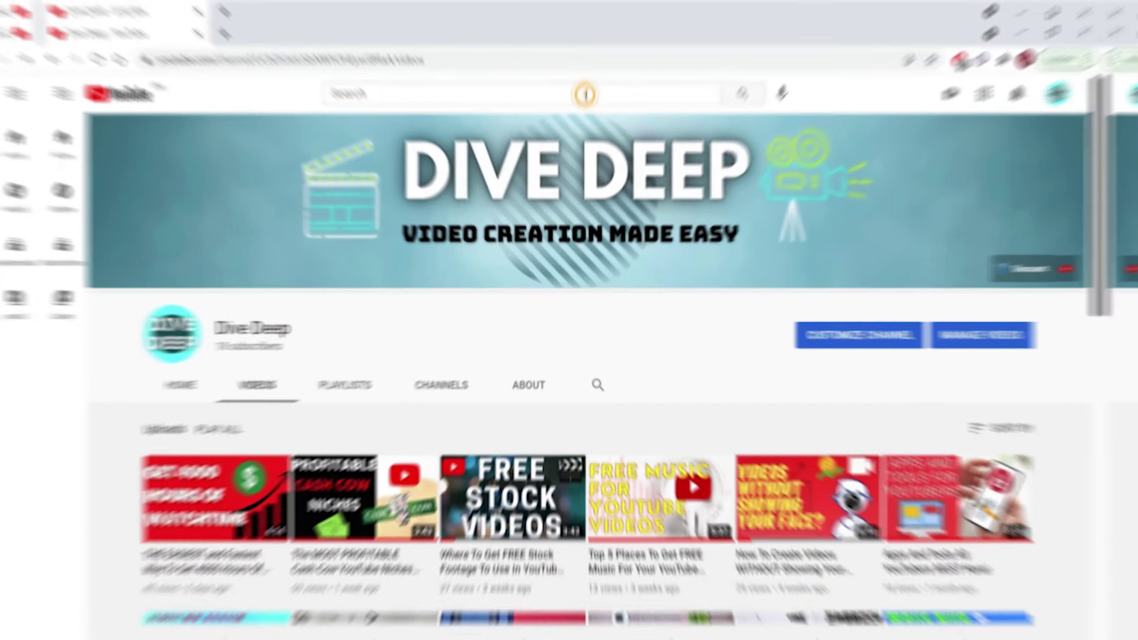
# Enter 'How to make' in the channel page's search bar to show autosuggestions
pyautogui.click(585, 93)
pyautogui.write('How t')
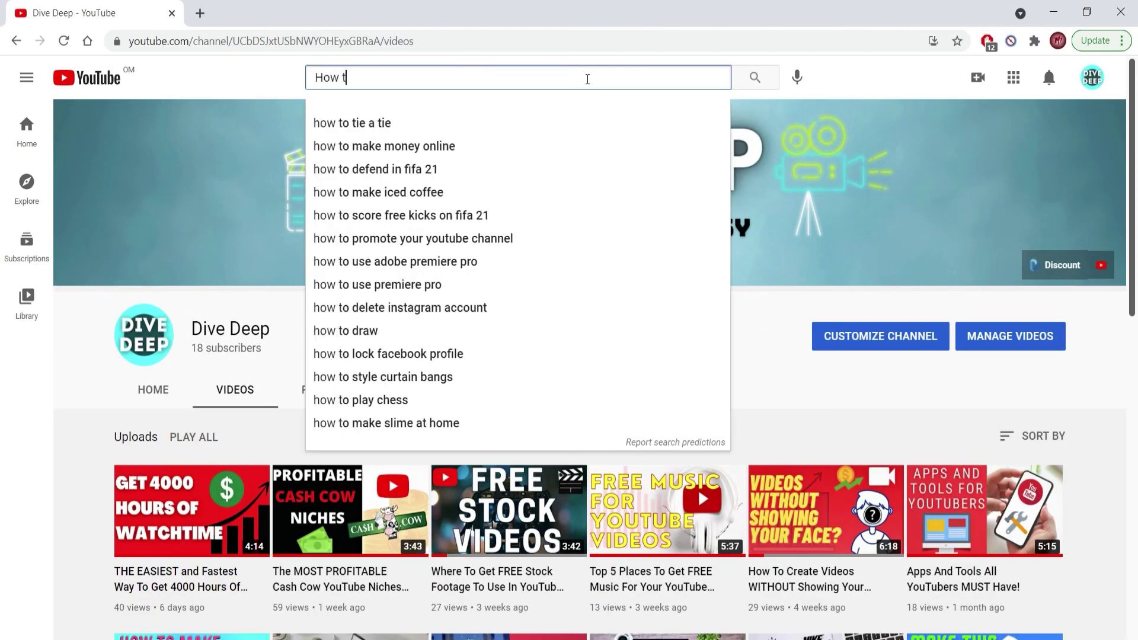
pyautogui.write('o make')
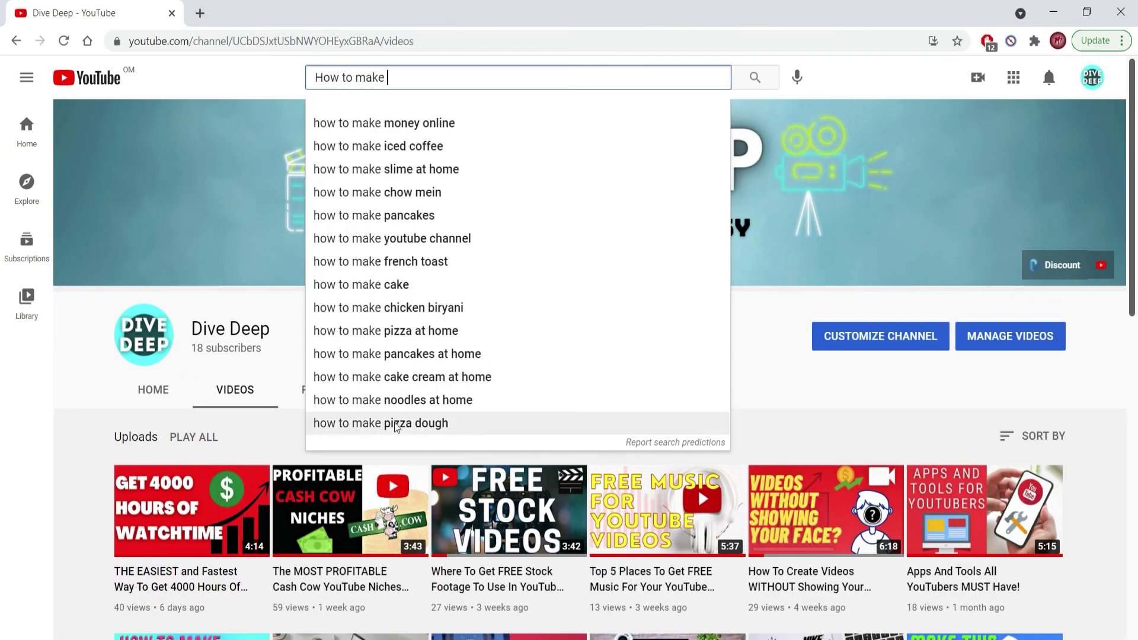